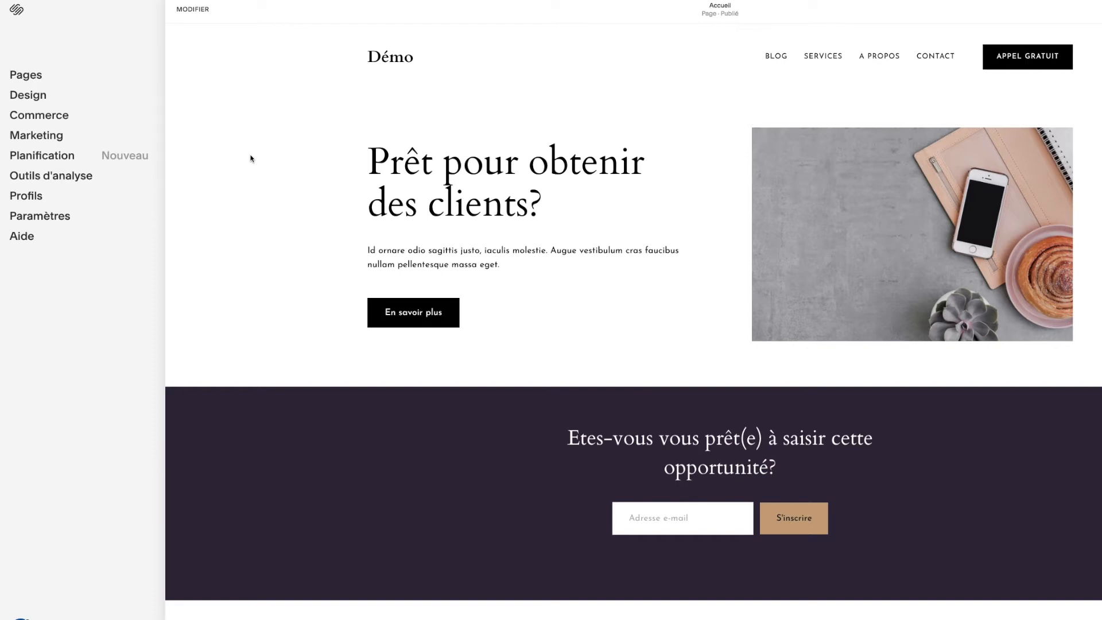
- Open the site's colour palette for editing in the design colour settings
{"action": "left_click", "coordinate": [33, 102]}
{"action": "left_click", "coordinate": [30, 91]}
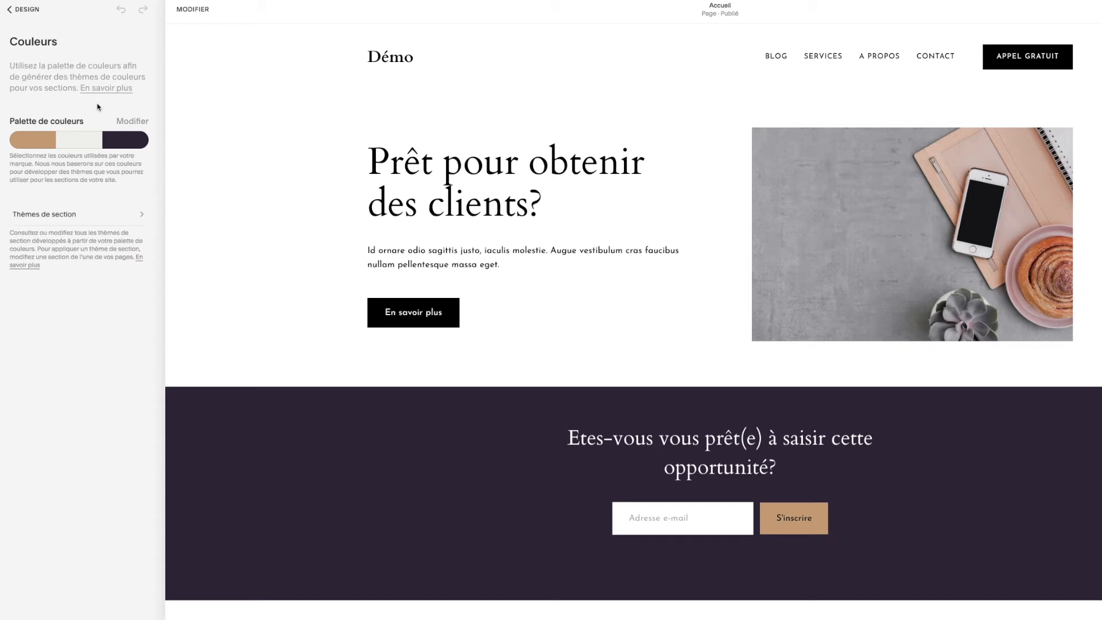
{"action": "left_click", "coordinate": [131, 122]}
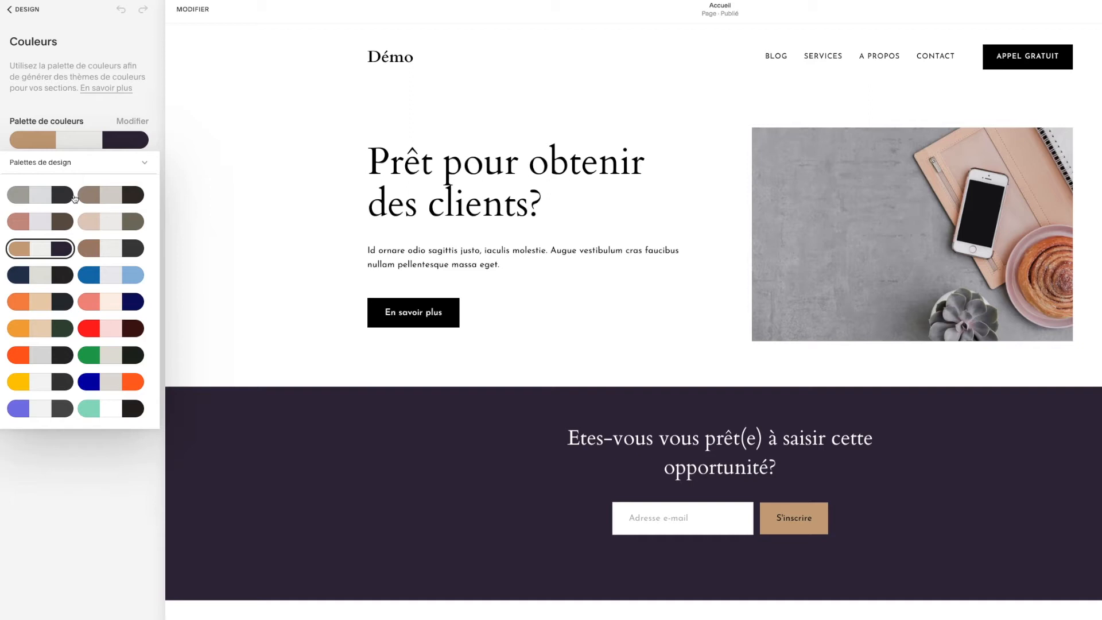
- Try the preset design palette of dusty rose, light grey and dark brown and preview it on the home page
{"action": "left_click", "coordinate": [46, 226]}
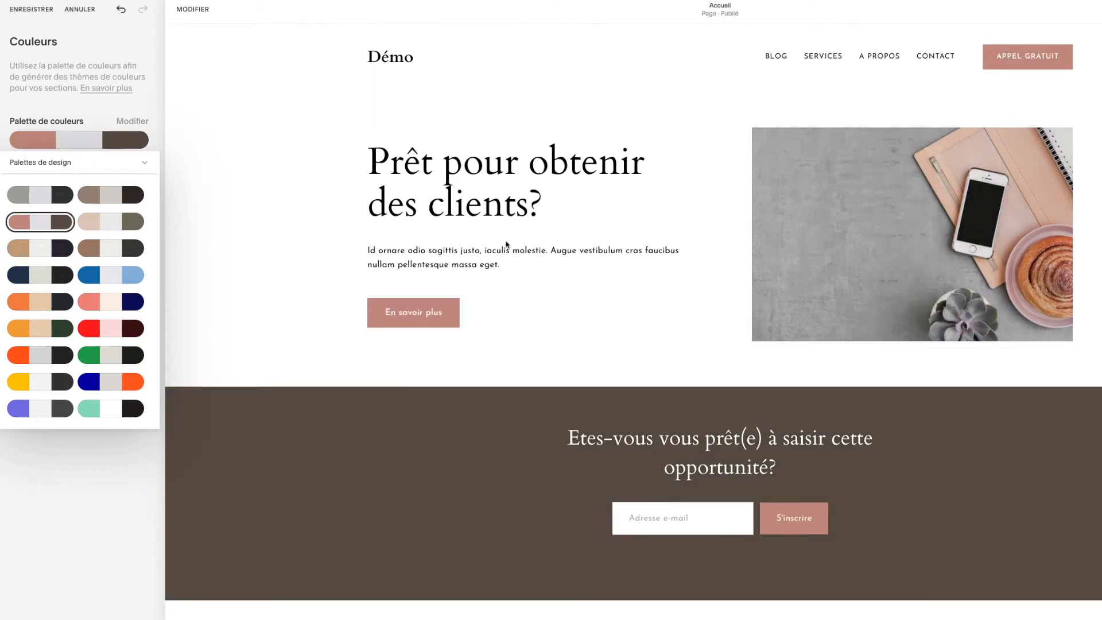
{"action": "scroll", "coordinate": [561, 265], "scroll_direction": "down", "scroll_amount": 10}
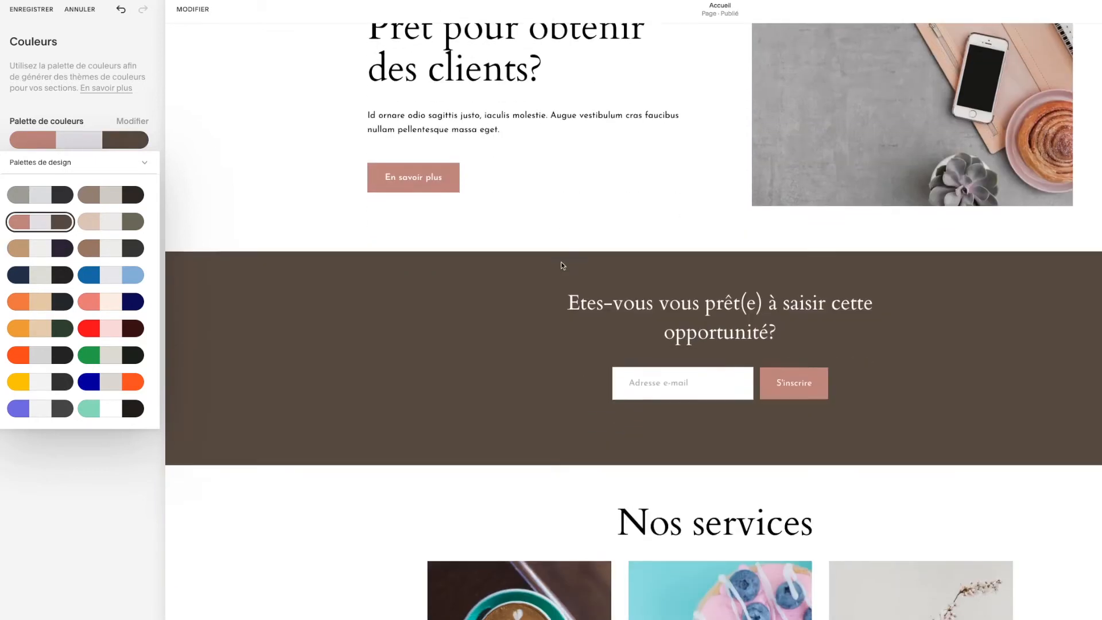
{"action": "scroll", "coordinate": [561, 266], "scroll_direction": "up", "scroll_amount": 6}
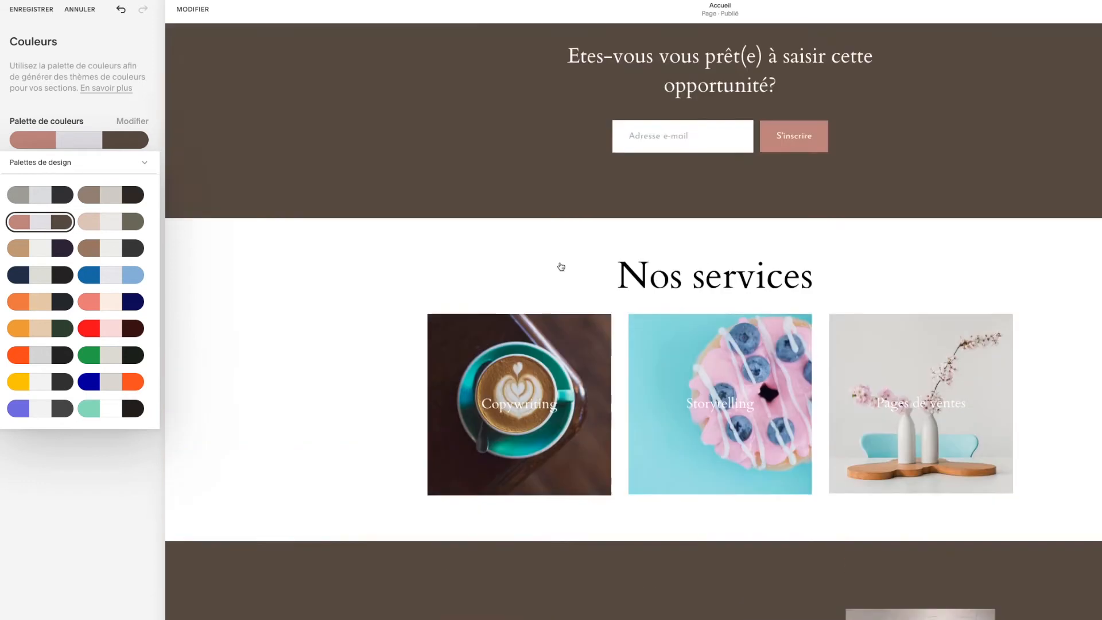
- Switch the palette's definition mode to Couleurs personnalisées
{"action": "left_click", "coordinate": [131, 125]}
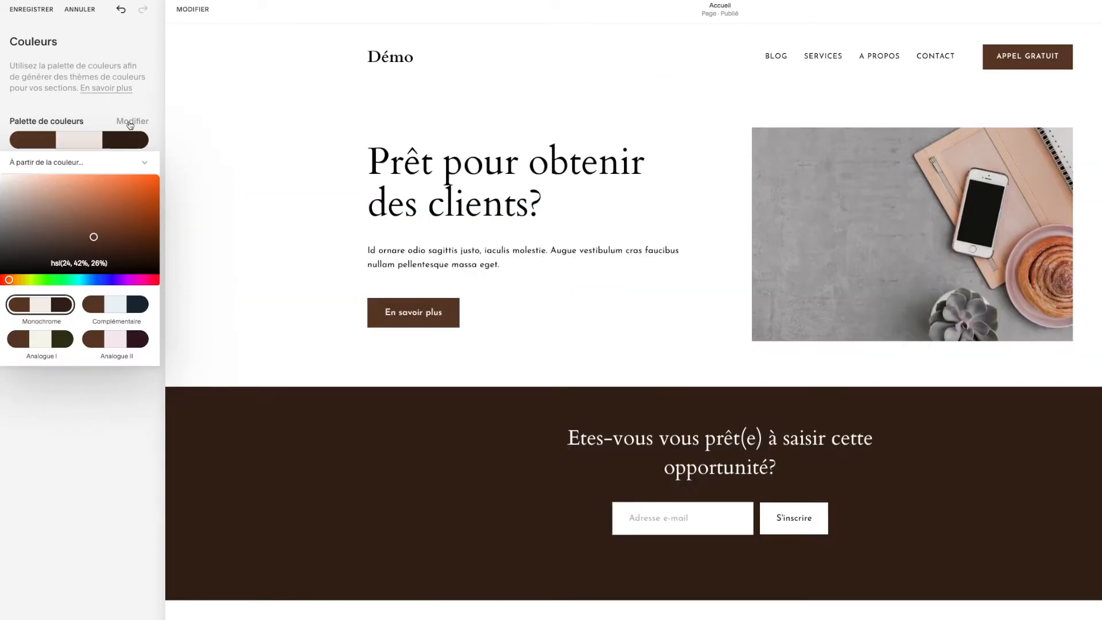
{"action": "left_click", "coordinate": [69, 163]}
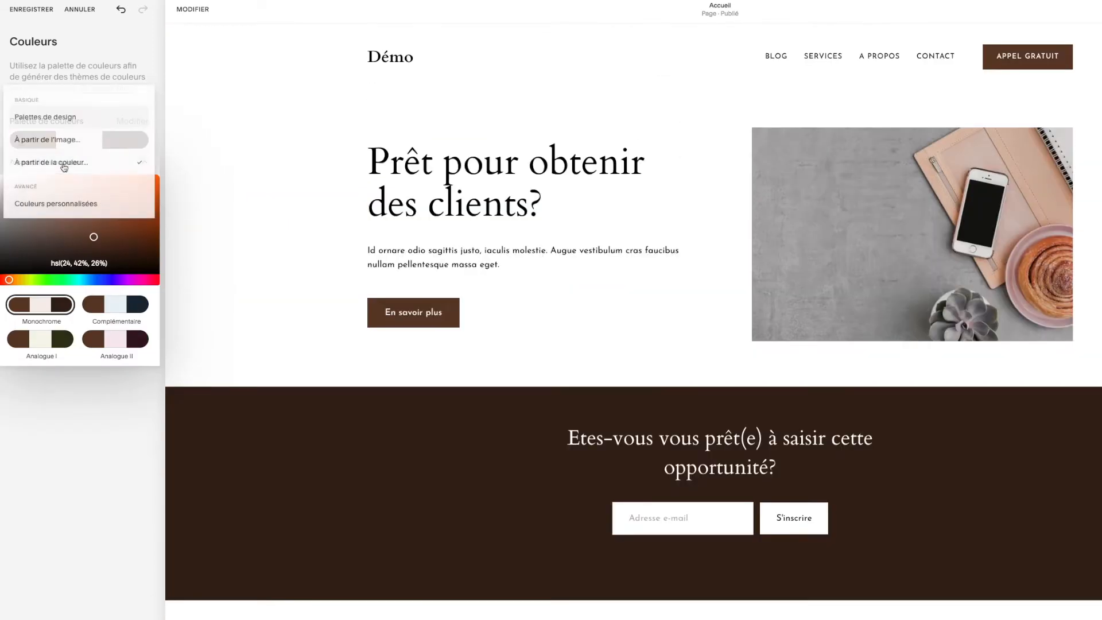
{"action": "left_click", "coordinate": [55, 203]}
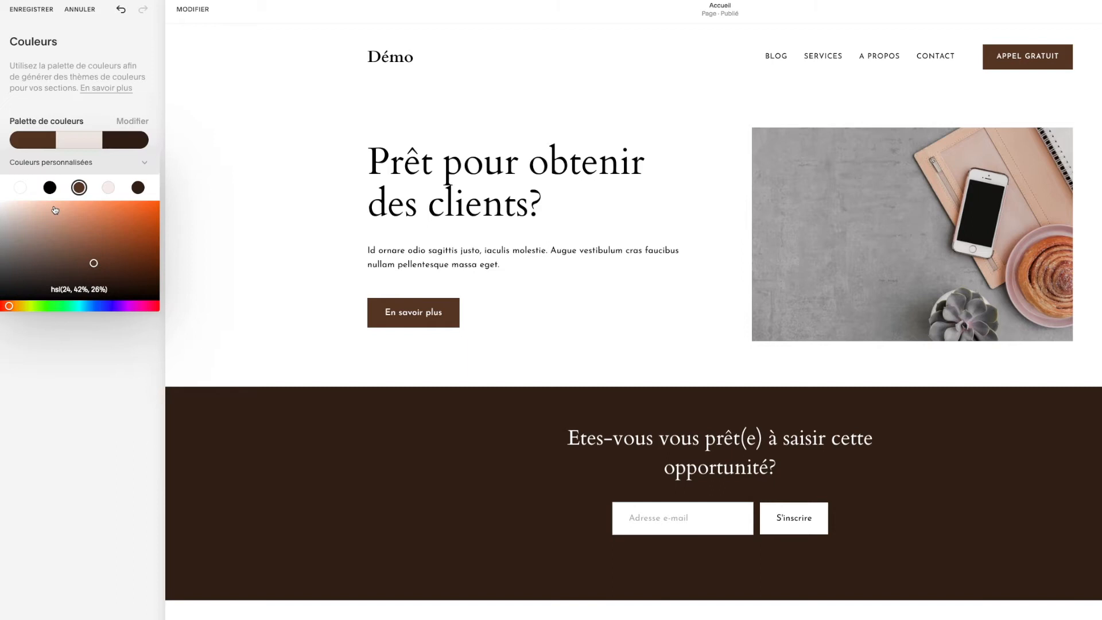
{"action": "left_click", "coordinate": [64, 163]}
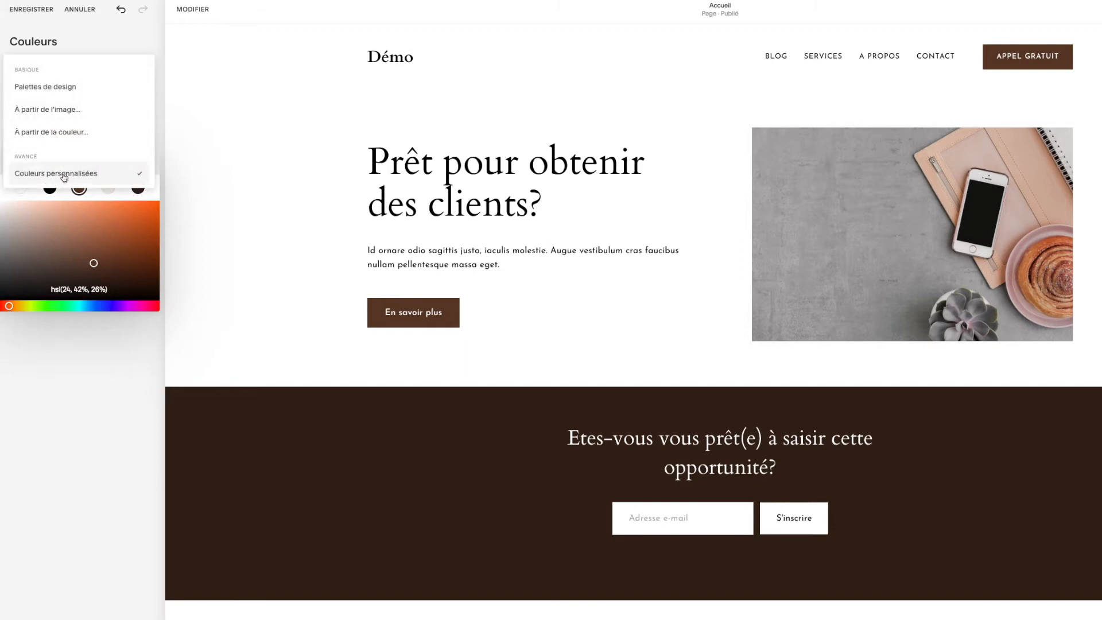
{"action": "left_click", "coordinate": [64, 174]}
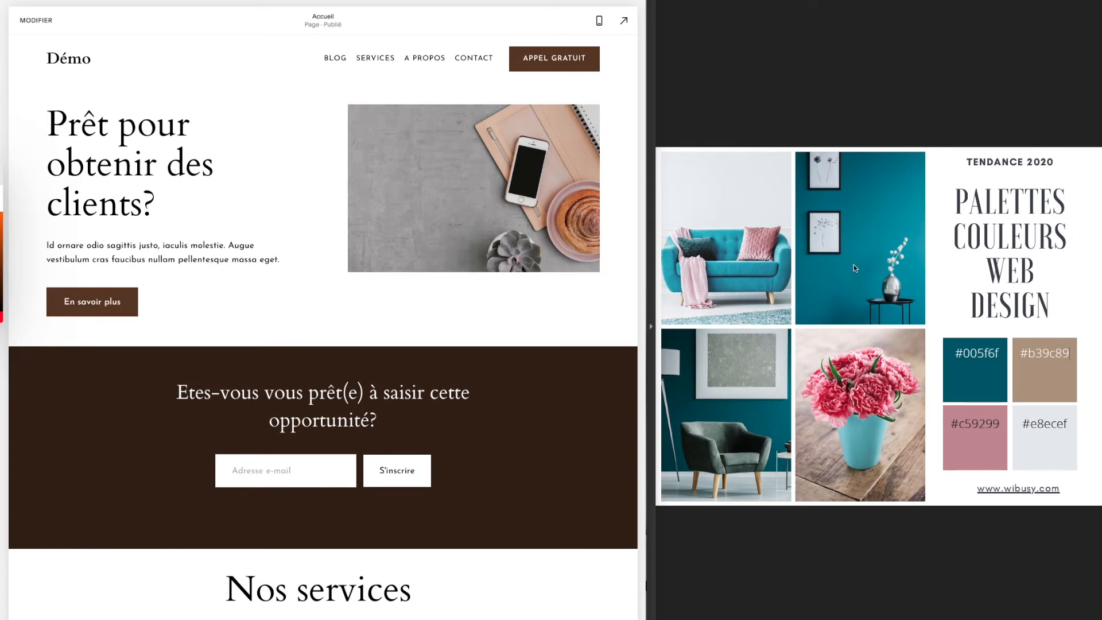
- Look through the reference colour boards and return to the 2020 web design palette
{"action": "scroll", "coordinate": [854, 265], "scroll_direction": "down", "scroll_amount": 1}
{"action": "scroll", "coordinate": [854, 267], "scroll_direction": "down", "scroll_amount": 1}
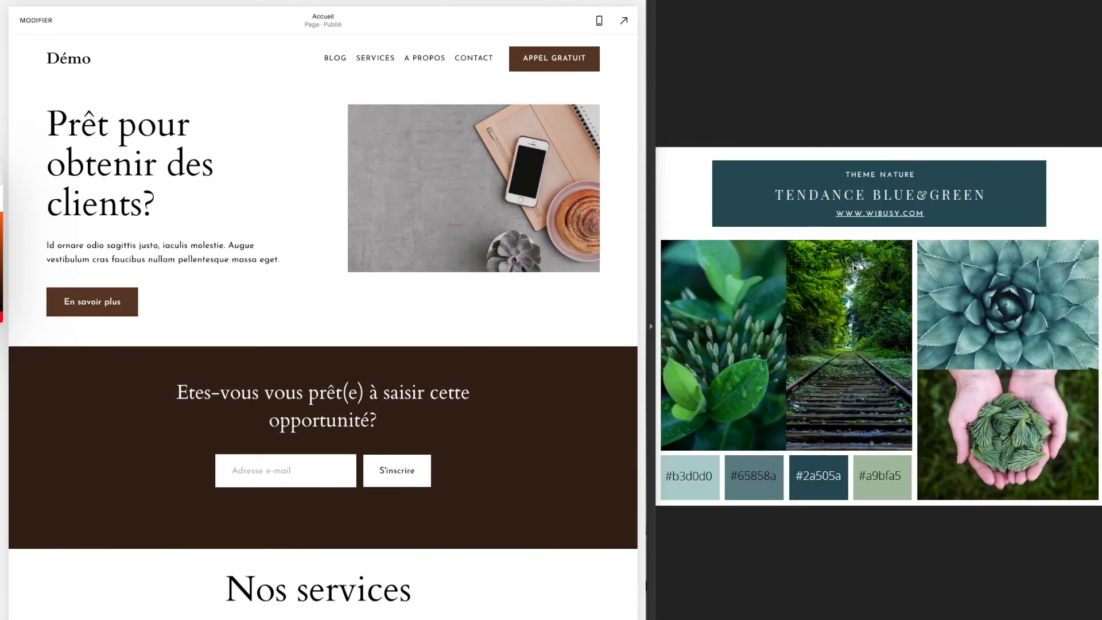
{"action": "scroll", "coordinate": [854, 267], "scroll_direction": "down", "scroll_amount": 1}
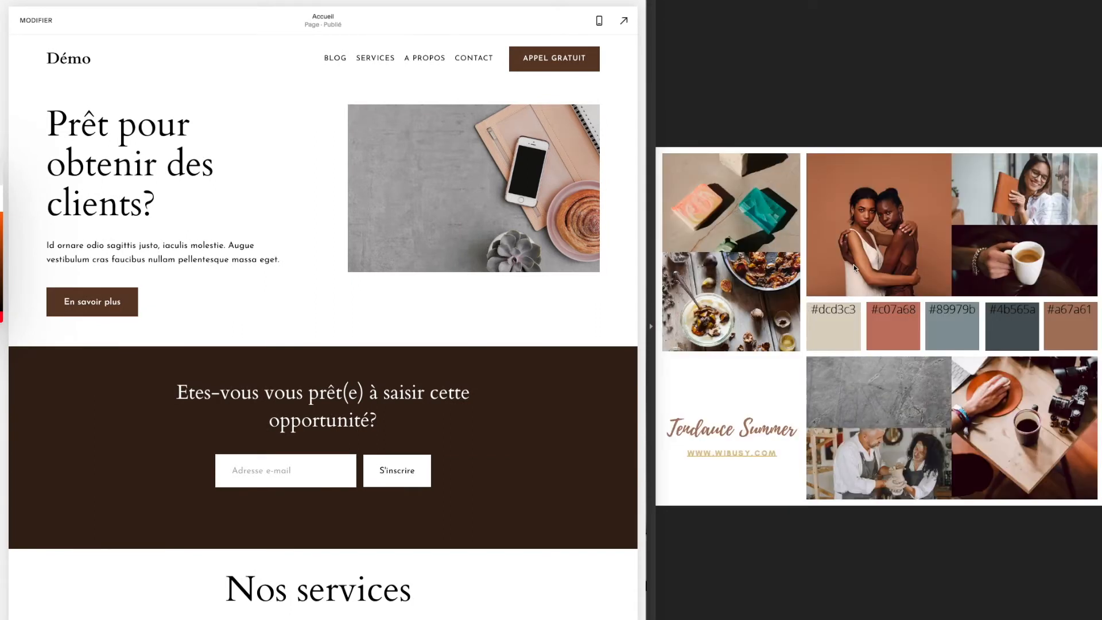
{"action": "scroll", "coordinate": [854, 267], "scroll_direction": "down", "scroll_amount": 1}
{"action": "scroll", "coordinate": [855, 267], "scroll_direction": "up", "scroll_amount": 1}
{"action": "scroll", "coordinate": [854, 266], "scroll_direction": "up", "scroll_amount": 1}
{"action": "scroll", "coordinate": [854, 268], "scroll_direction": "up", "scroll_amount": 1}
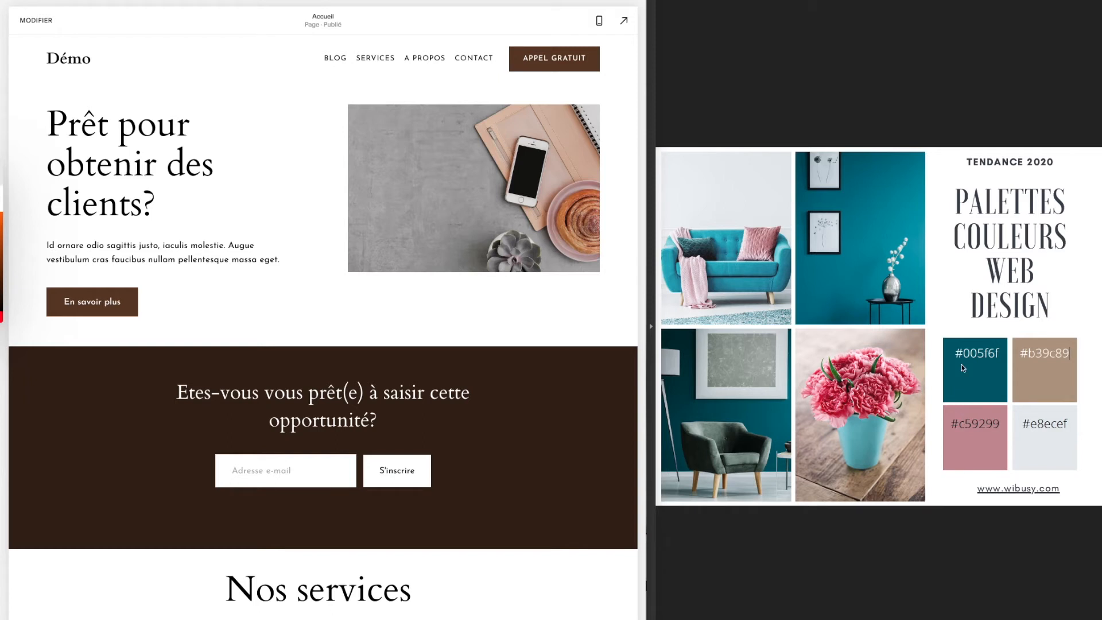
- Set the fifth, dark custom colour to #005F6F, taken from the reference board
{"action": "left_click_drag", "start_coordinate": [955, 353], "coordinate": [1001, 355]}
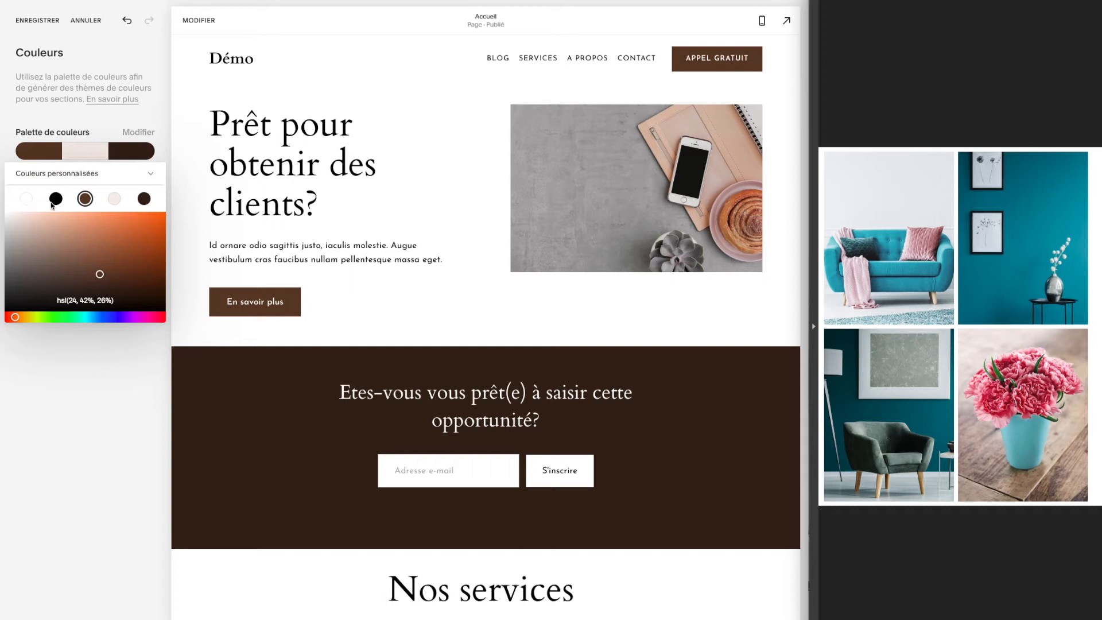
{"action": "left_click", "coordinate": [144, 199]}
{"action": "left_click", "coordinate": [69, 222]}
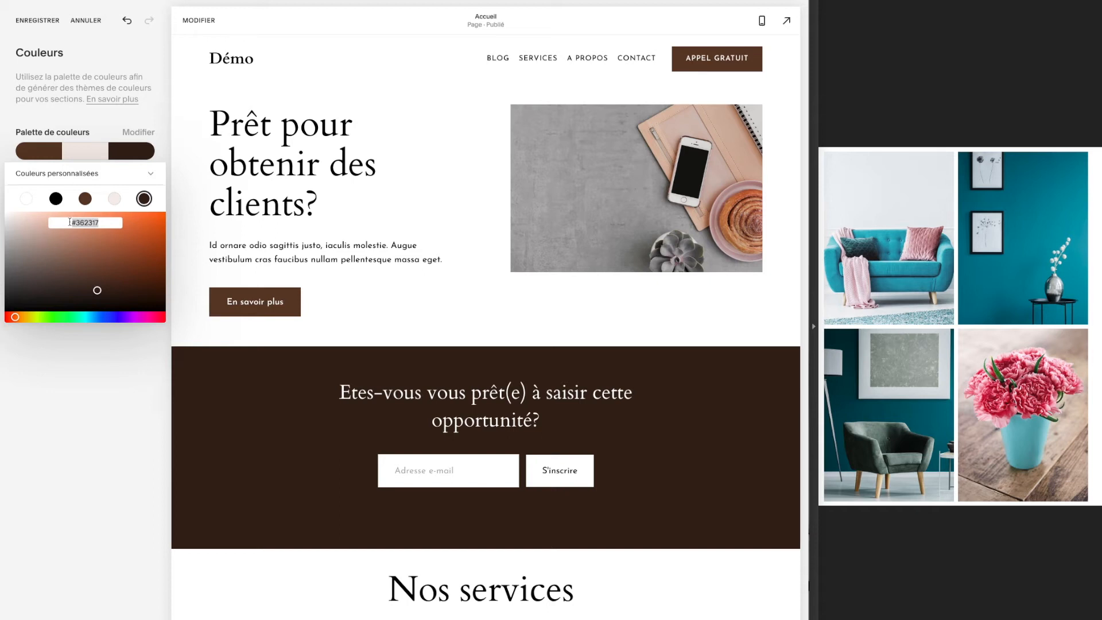
{"action": "type", "text": "#005F6F"}
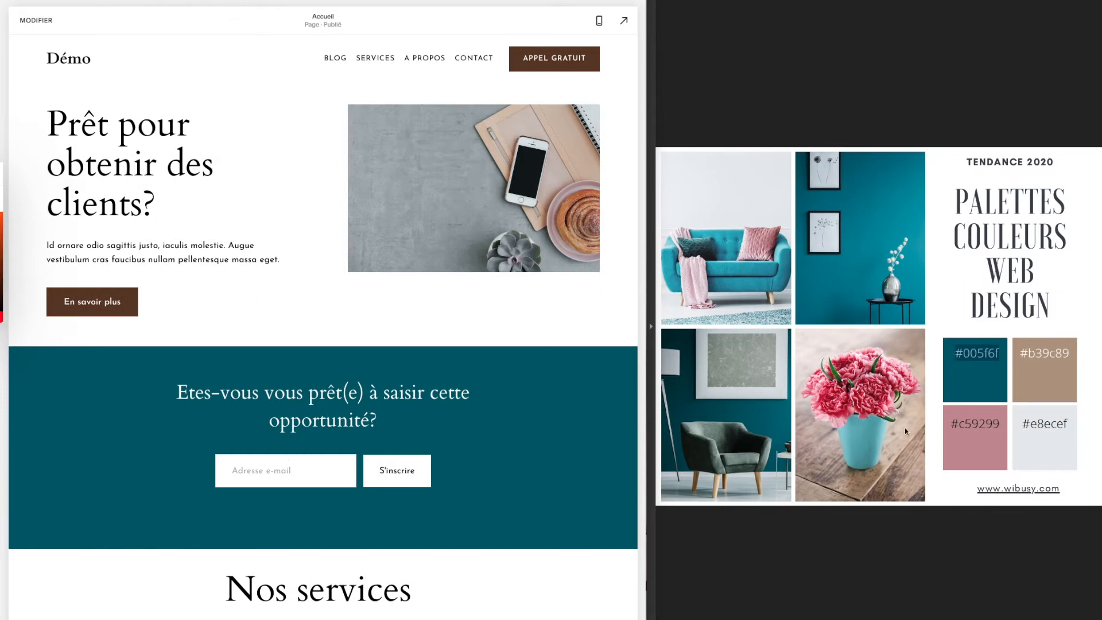
- Set the fourth custom colour to the reference board's beige, #B39C89
{"action": "left_click_drag", "start_coordinate": [1019, 354], "coordinate": [1074, 353]}
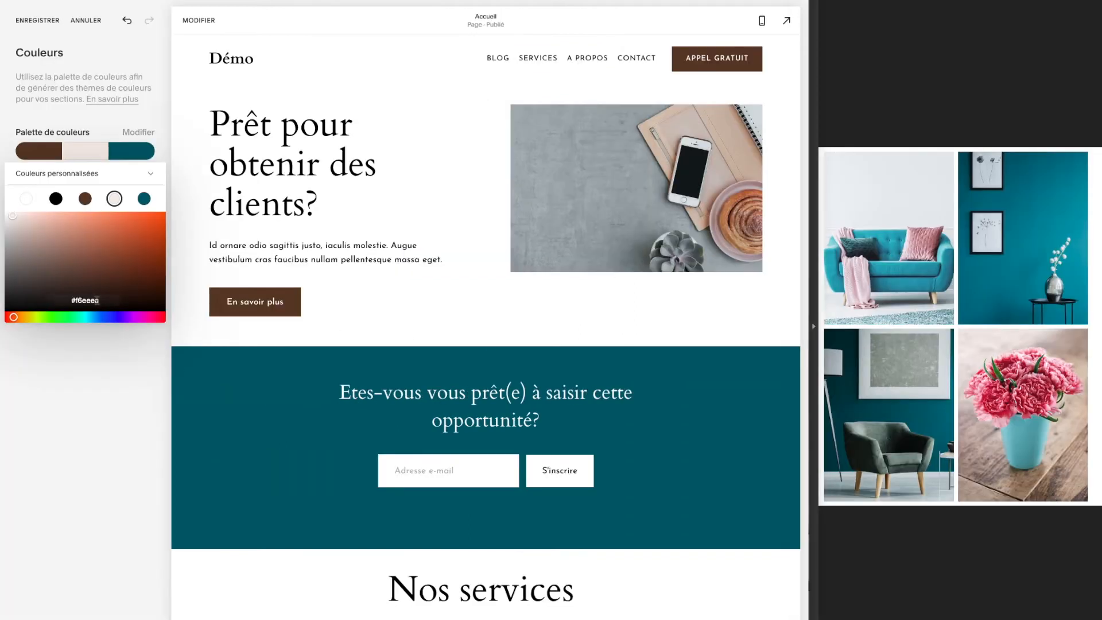
{"action": "left_click_drag", "start_coordinate": [99, 300], "coordinate": [69, 301]}
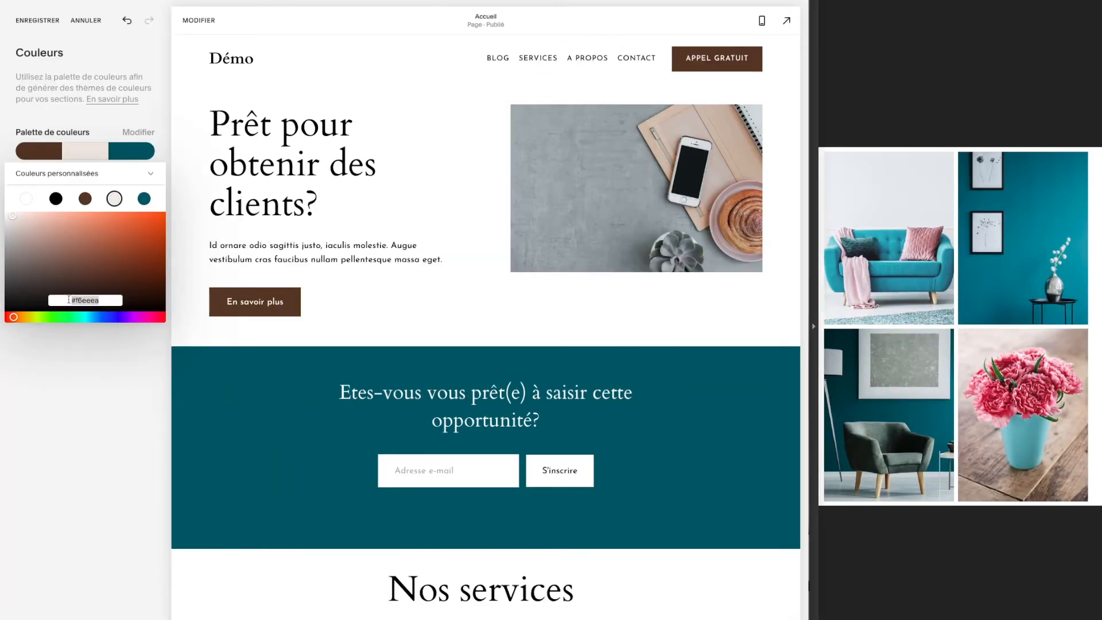
{"action": "type", "text": "#B39C89"}
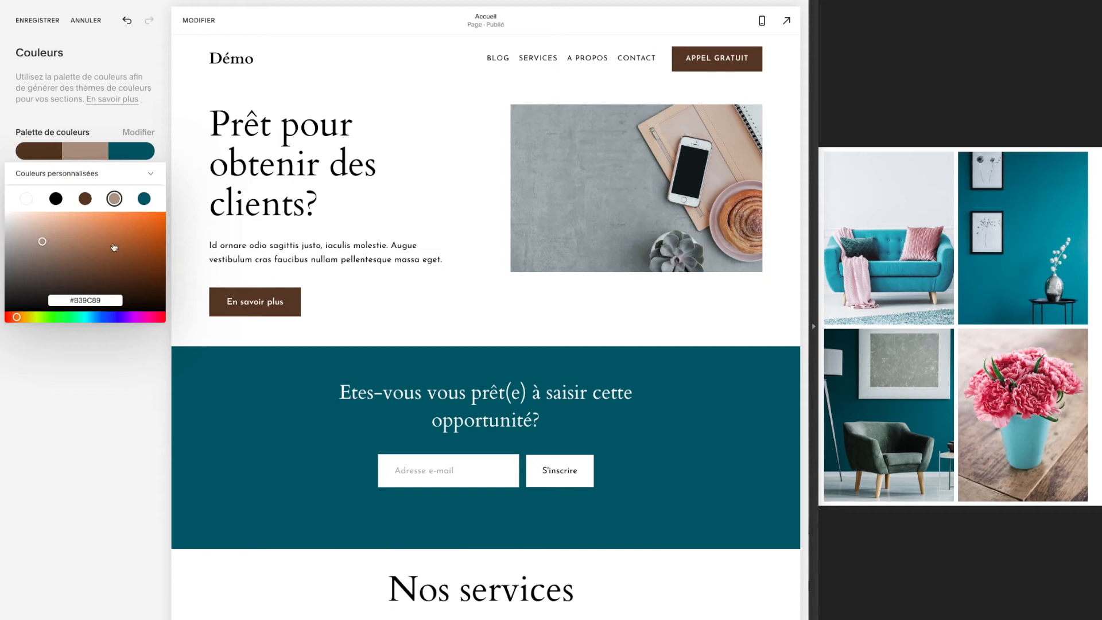
- Copy the pink code #C59299 from the reference board and set it as the third custom colour
{"action": "left_click", "coordinate": [86, 200]}
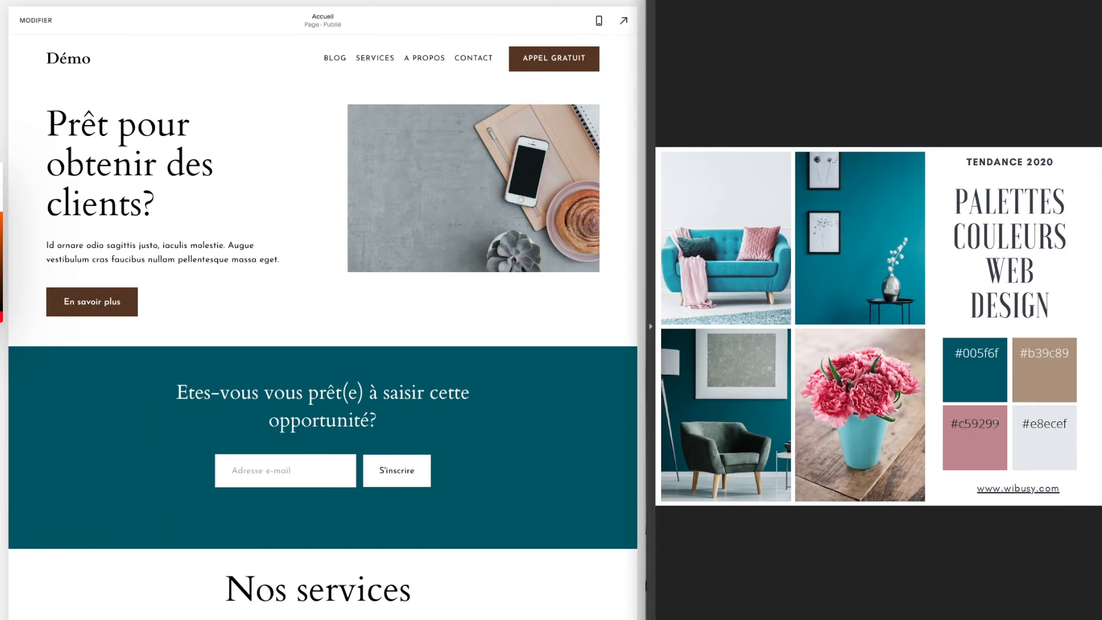
{"action": "left_click_drag", "start_coordinate": [999, 423], "coordinate": [948, 423]}
{"action": "key", "text": "ctrl+c"}
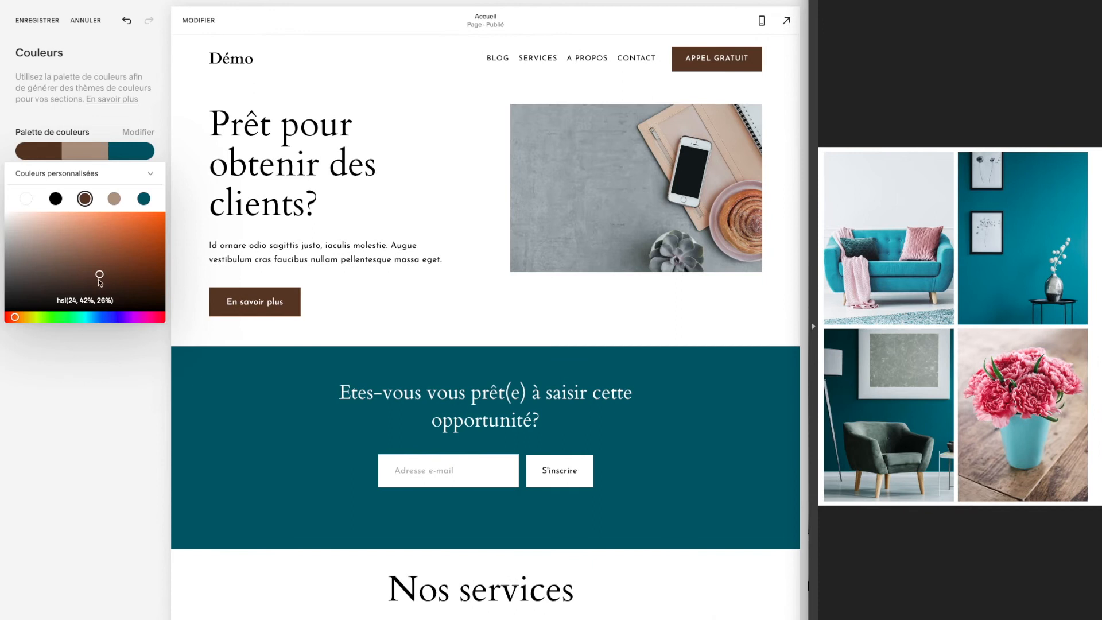
{"action": "left_click", "coordinate": [58, 300]}
{"action": "left_click_drag", "start_coordinate": [58, 300], "coordinate": [116, 300]}
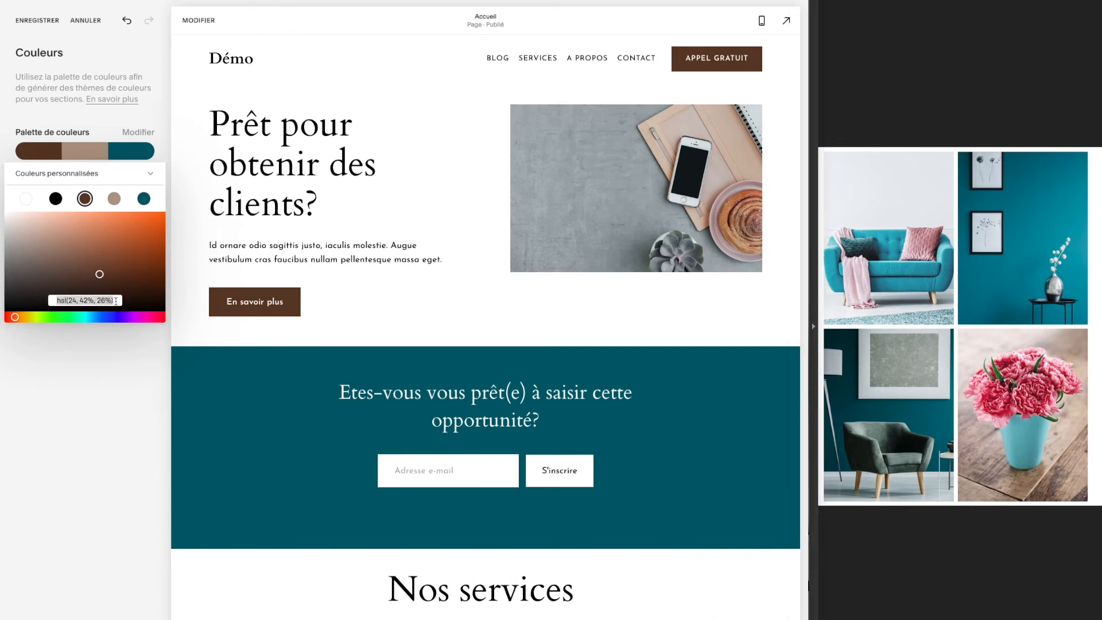
{"action": "key", "text": "ctrl+v"}
{"action": "key", "text": "Return"}
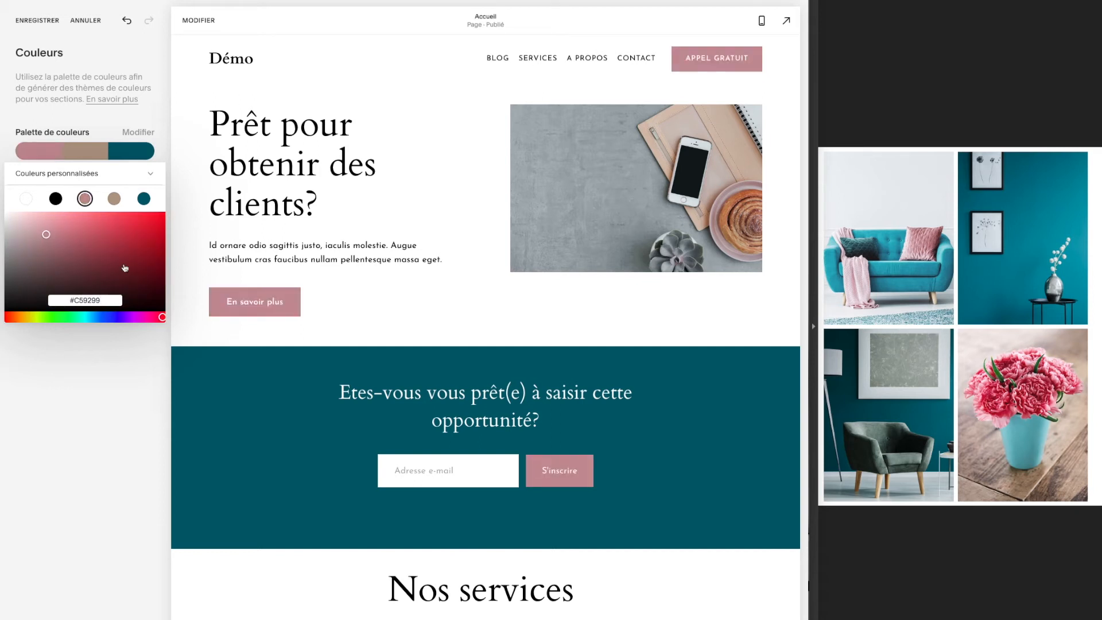
- Try several reddish shades for the black custom colour and bring it back to black
{"action": "left_click", "coordinate": [56, 199]}
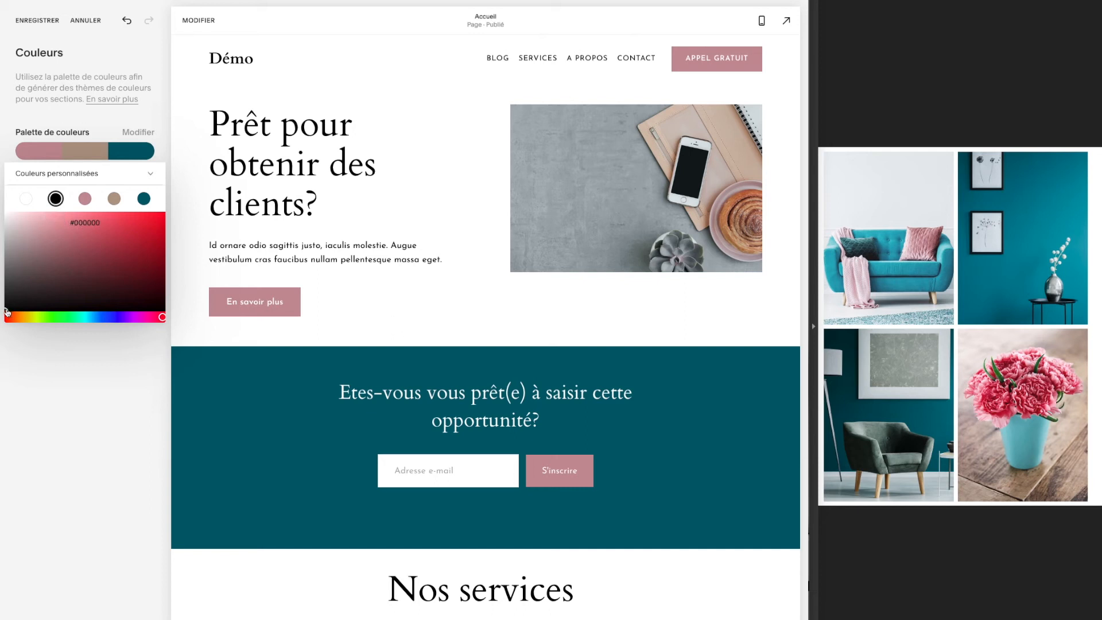
{"action": "left_click", "coordinate": [76, 254]}
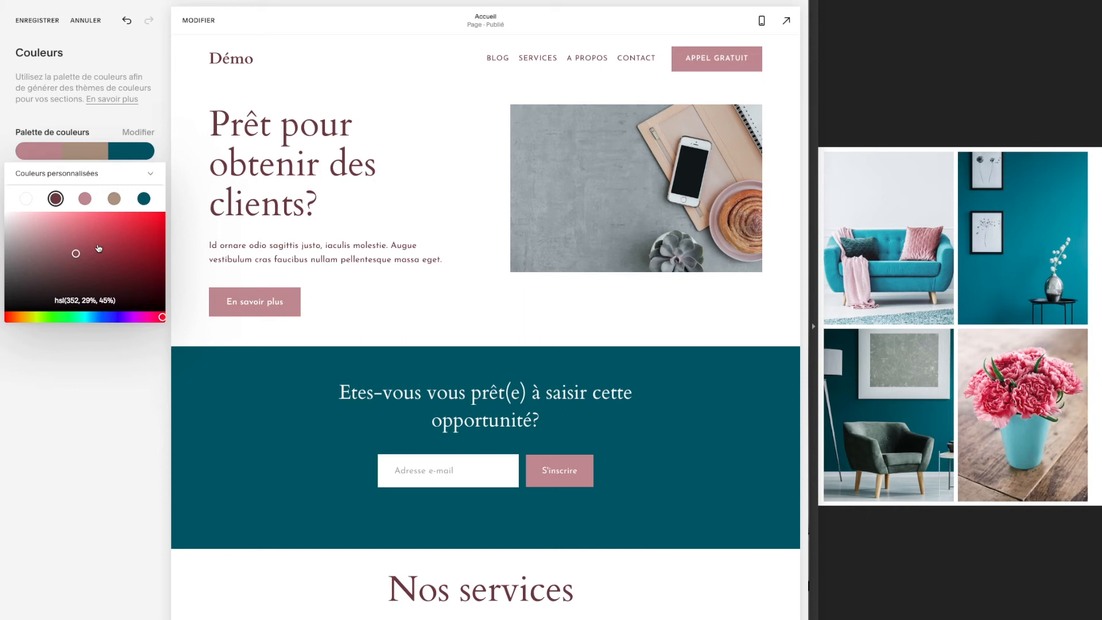
{"action": "left_click", "coordinate": [98, 247]}
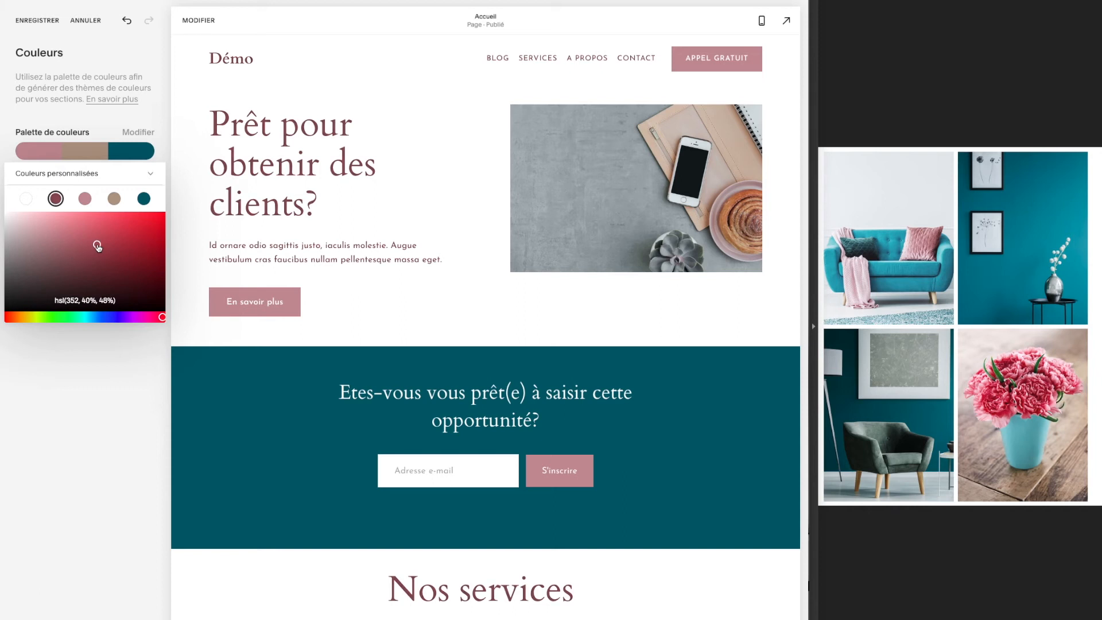
{"action": "left_click_drag", "start_coordinate": [98, 247], "coordinate": [4, 311]}
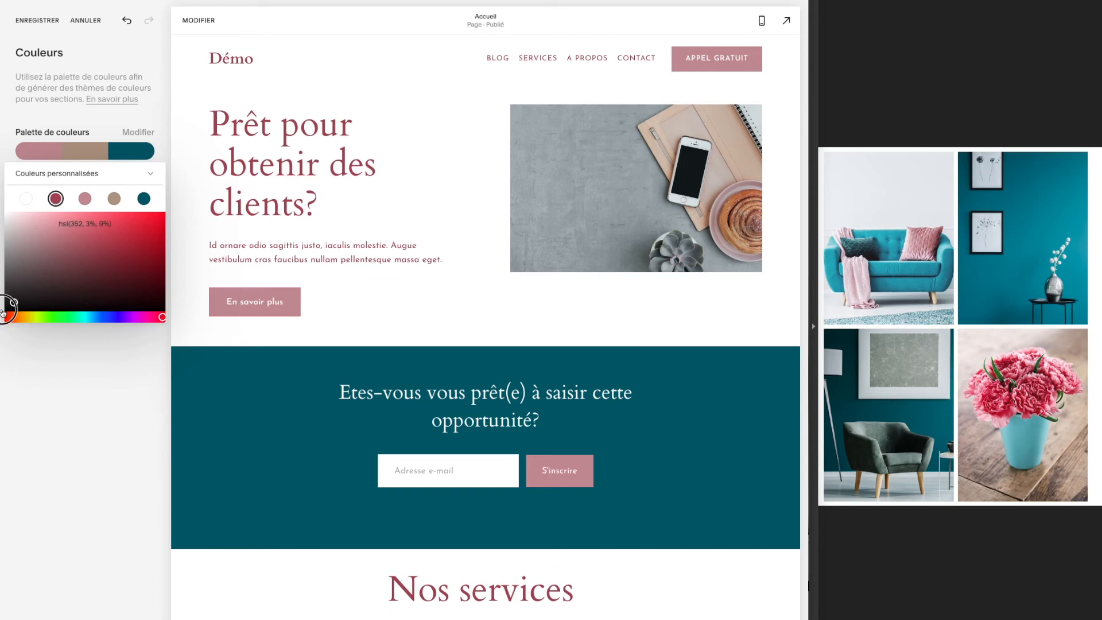
{"action": "left_click", "coordinate": [2, 311]}
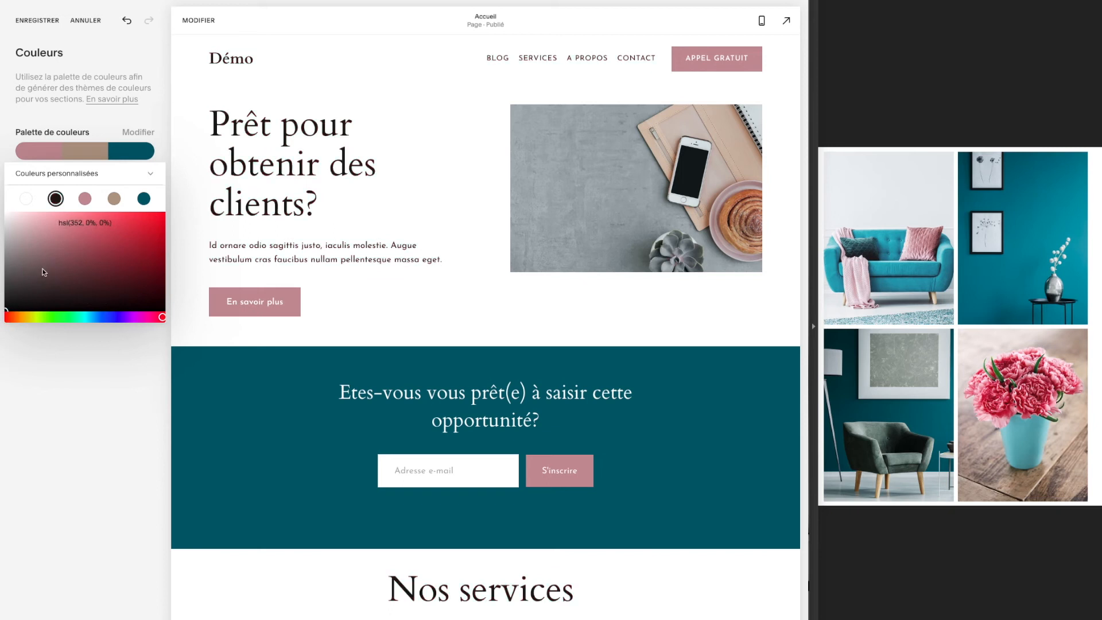
- Set the white custom colour to #E8ECEF and save the palette changes
{"action": "left_click", "coordinate": [26, 201]}
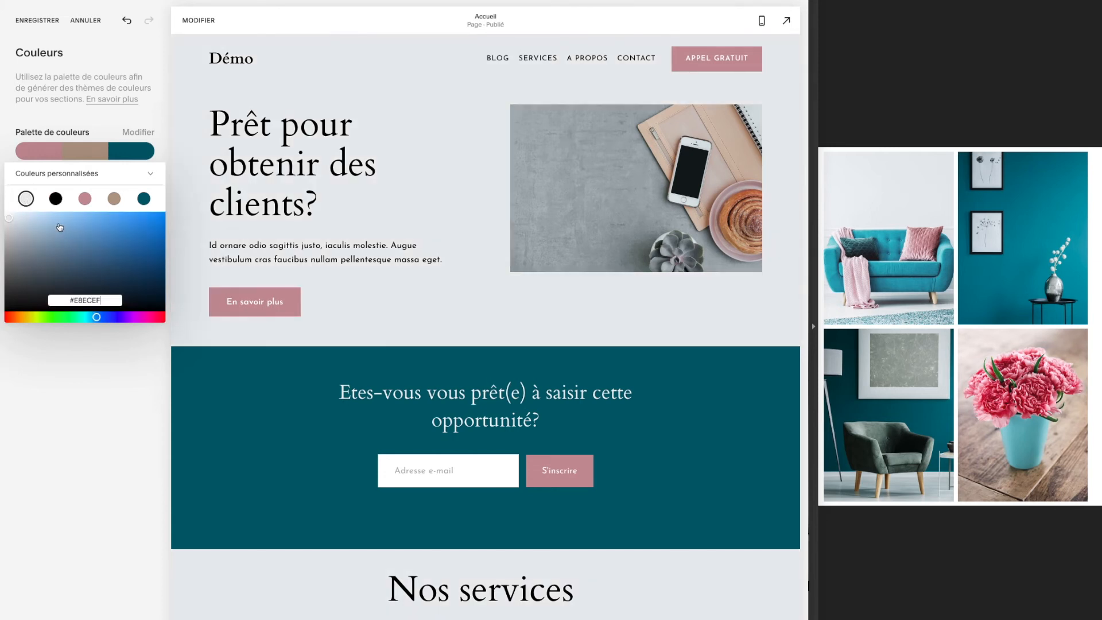
{"action": "left_click", "coordinate": [38, 21]}
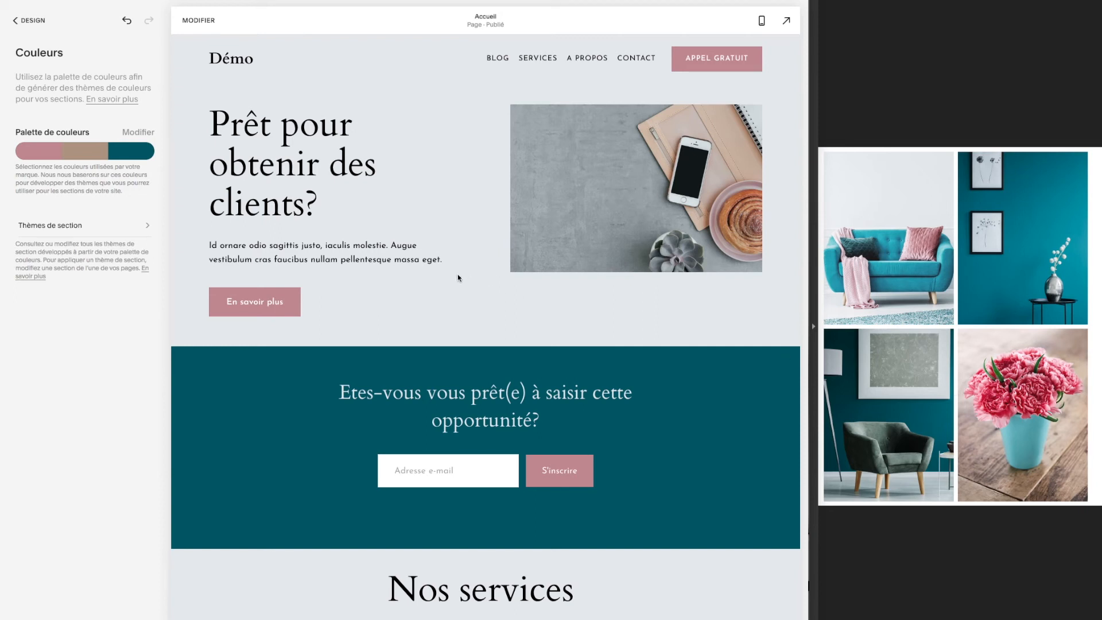
- Start editing the home page and bring up the colour theme choices for the newsletter sign-up section
{"action": "scroll", "coordinate": [458, 277], "scroll_direction": "down", "scroll_amount": 9}
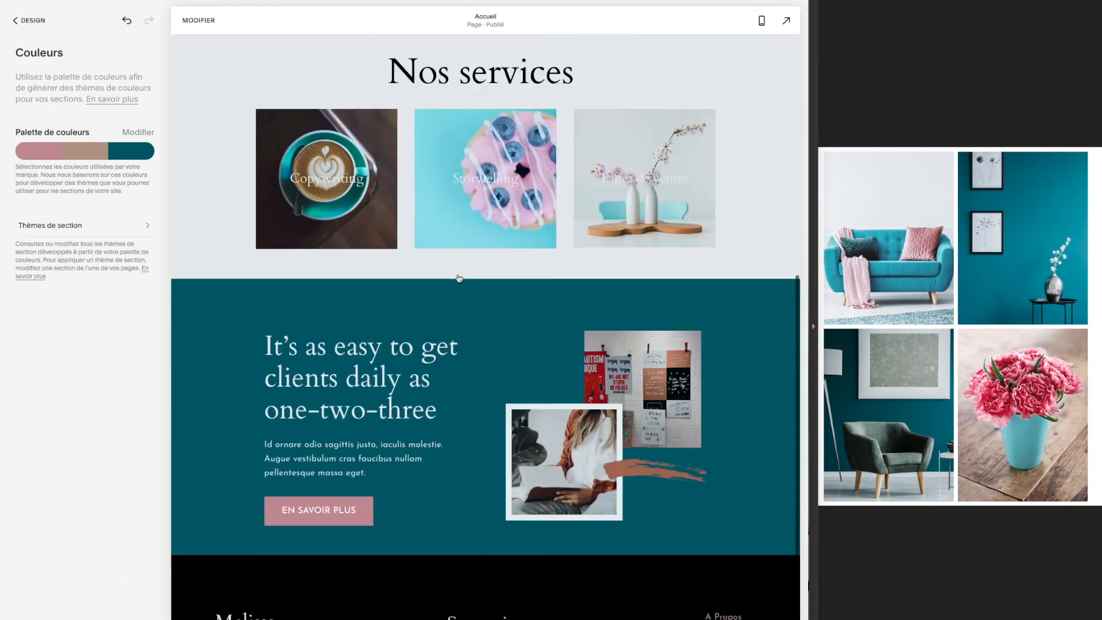
{"action": "scroll", "coordinate": [459, 279], "scroll_direction": "down", "scroll_amount": 3}
{"action": "scroll", "coordinate": [457, 274], "scroll_direction": "up", "scroll_amount": 6}
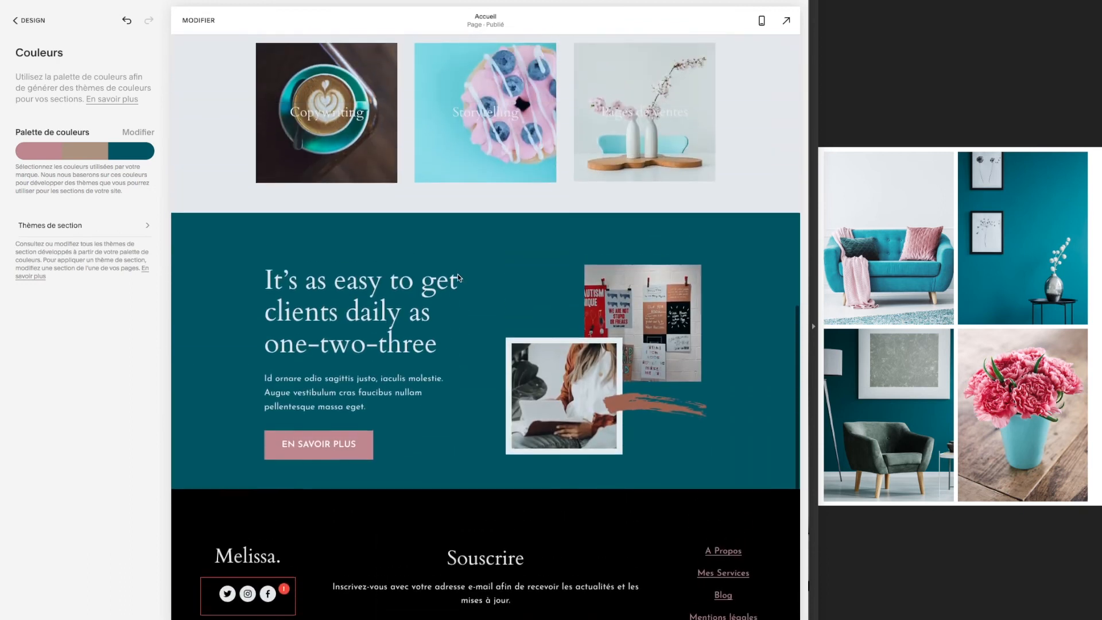
{"action": "scroll", "coordinate": [459, 278], "scroll_direction": "up", "scroll_amount": 6}
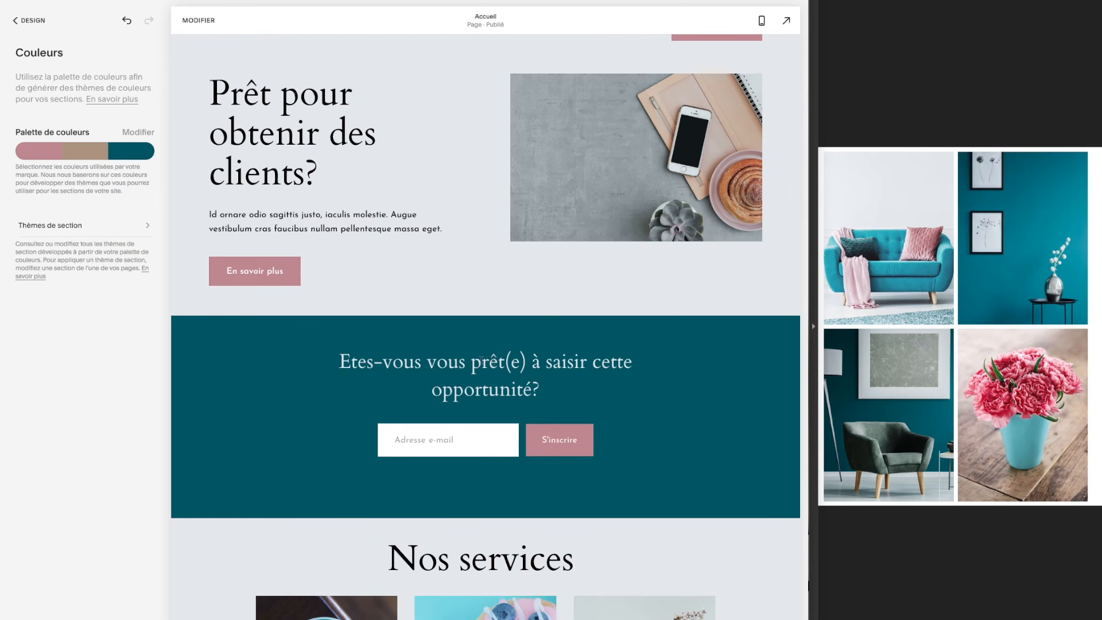
{"action": "left_click", "coordinate": [198, 21]}
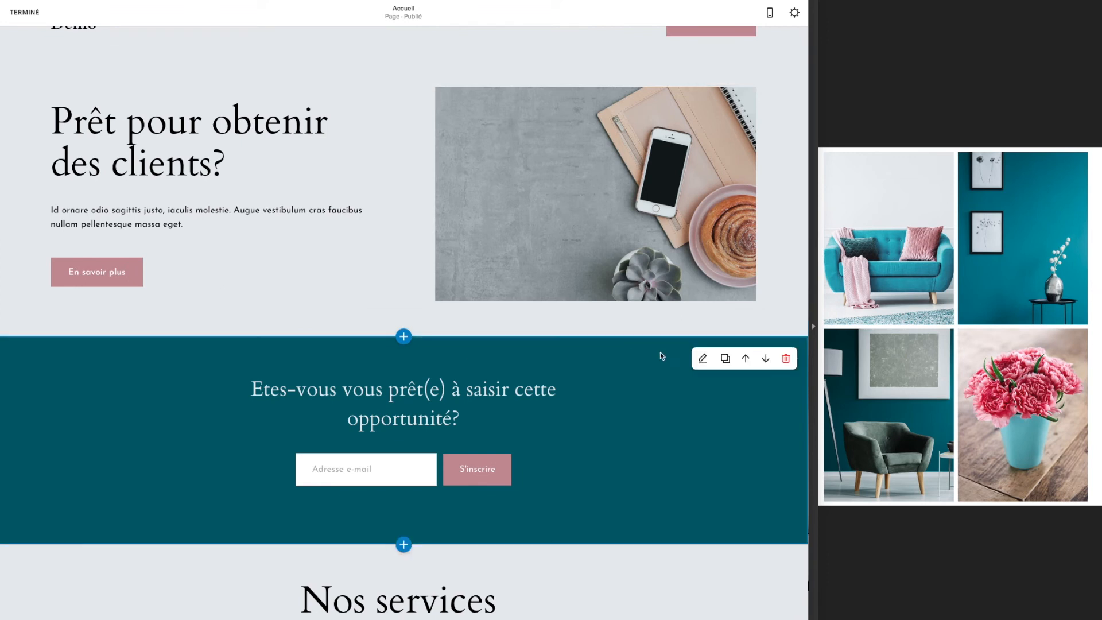
{"action": "left_click", "coordinate": [703, 360]}
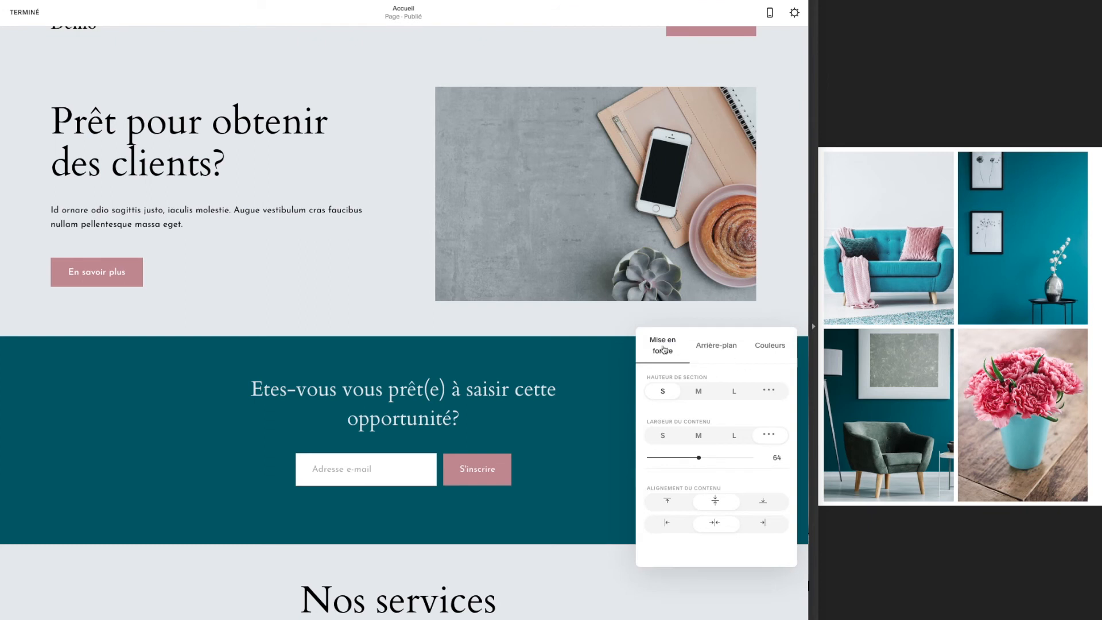
{"action": "left_click", "coordinate": [716, 347]}
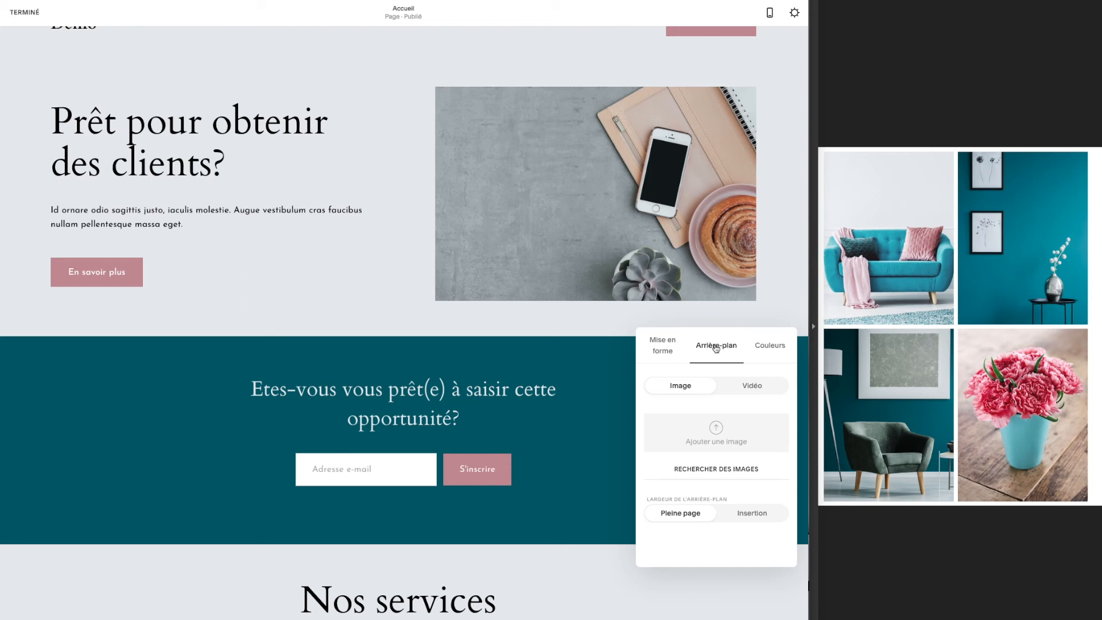
{"action": "left_click", "coordinate": [770, 350]}
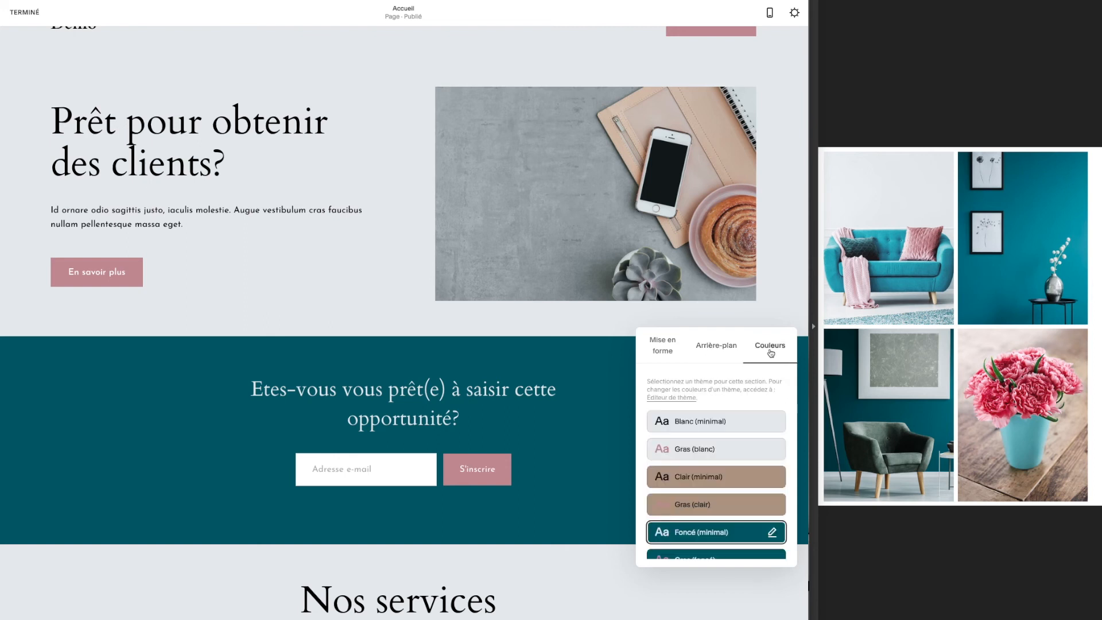
- Try a beige theme, Gras (foncé) and Noir (minimal) on the newsletter section and settle on Accent (foncé)
{"action": "scroll", "coordinate": [702, 451], "scroll_direction": "down", "scroll_amount": 1}
{"action": "scroll", "coordinate": [690, 475], "scroll_direction": "down", "scroll_amount": 2}
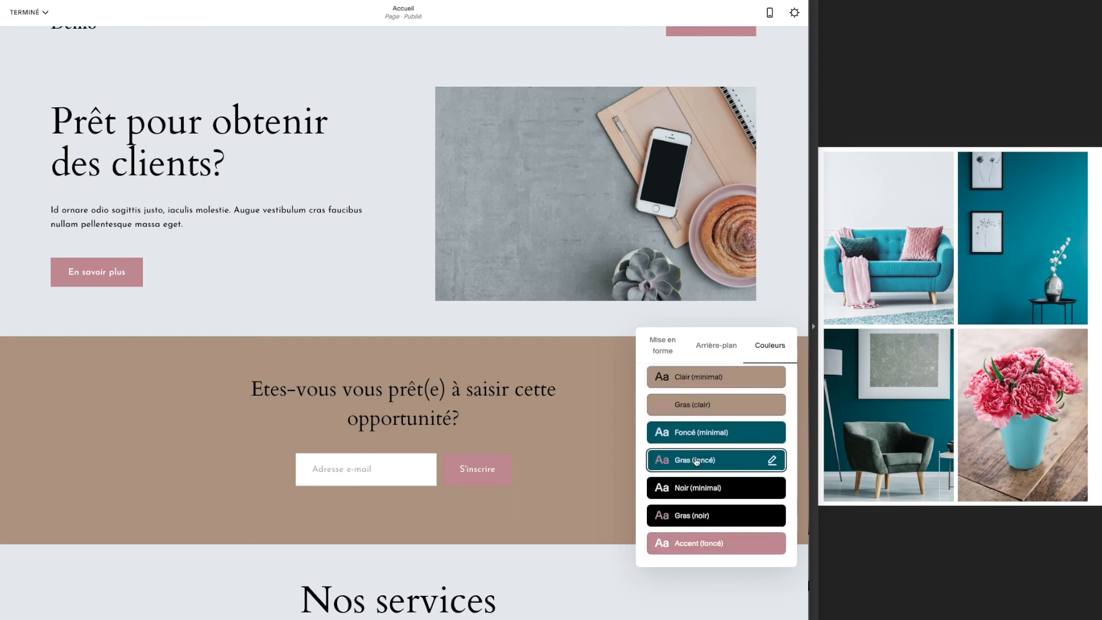
{"action": "left_click", "coordinate": [697, 461]}
{"action": "scroll", "coordinate": [695, 462], "scroll_direction": "down", "scroll_amount": 1}
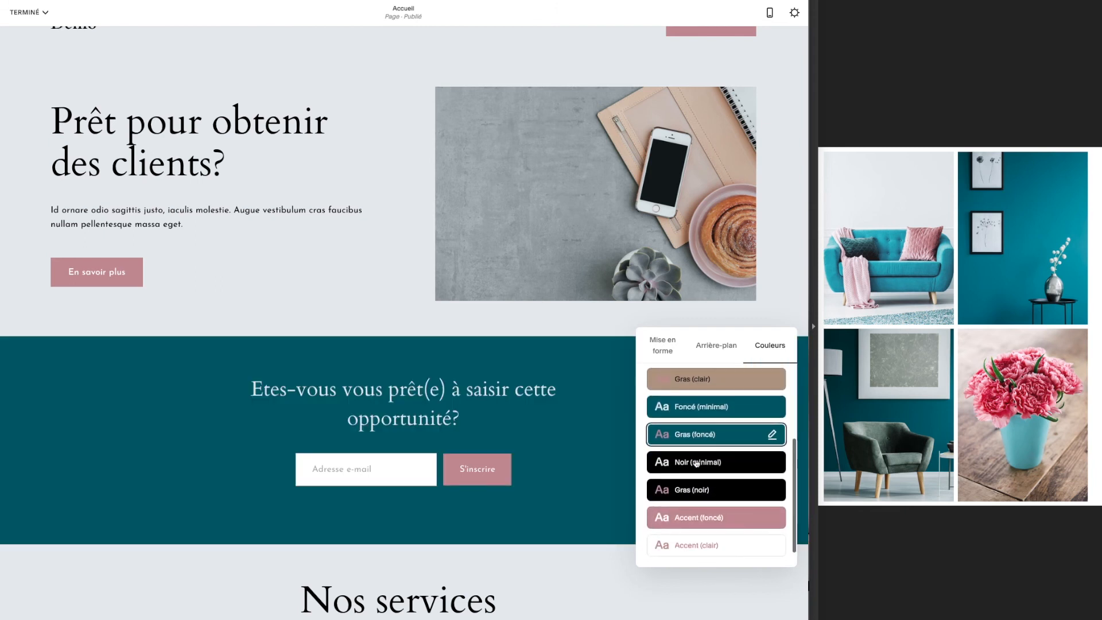
{"action": "left_click", "coordinate": [696, 464]}
{"action": "scroll", "coordinate": [697, 465], "scroll_direction": "down", "scroll_amount": 1}
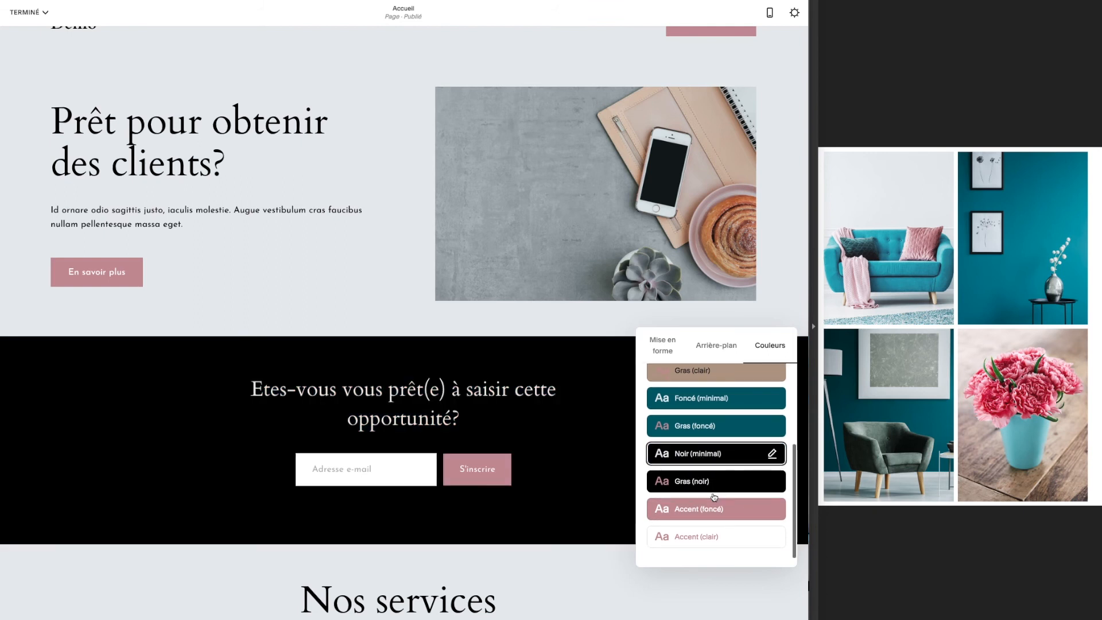
{"action": "left_click", "coordinate": [701, 512]}
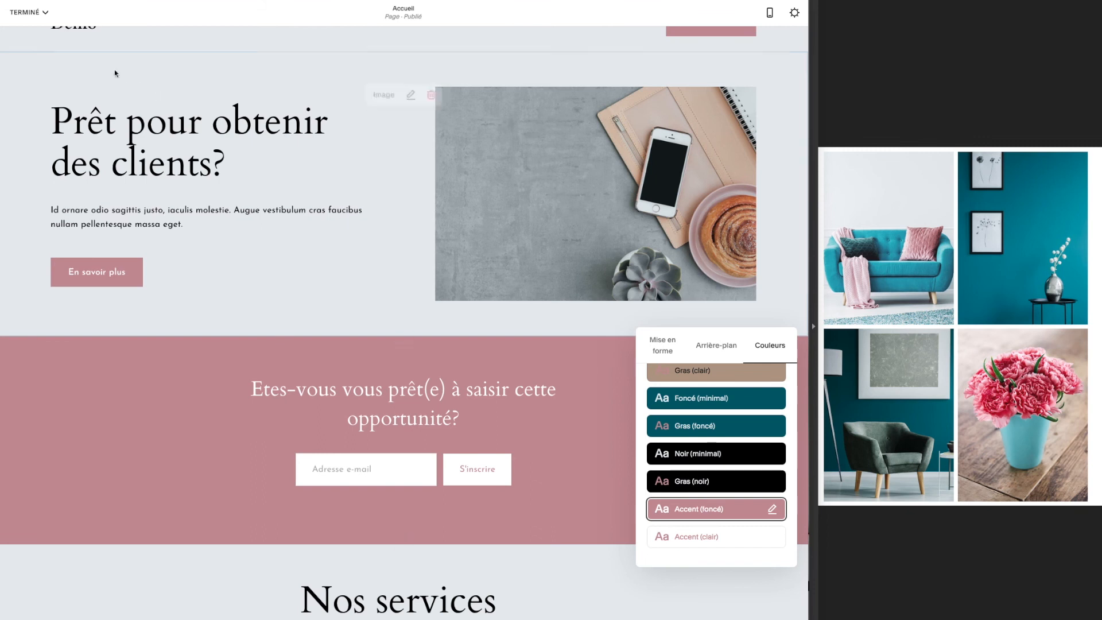
- Review the remaining home page sections, save the page edits and show the site in the full-width preview
{"action": "scroll", "coordinate": [402, 345], "scroll_direction": "down", "scroll_amount": 7}
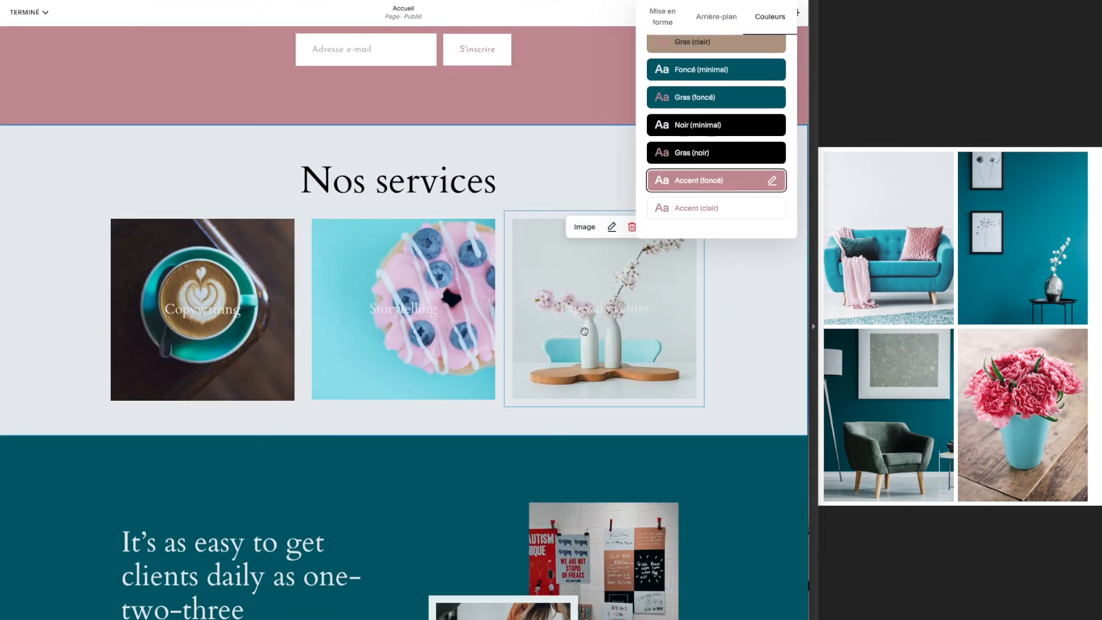
{"action": "scroll", "coordinate": [443, 333], "scroll_direction": "down", "scroll_amount": 7}
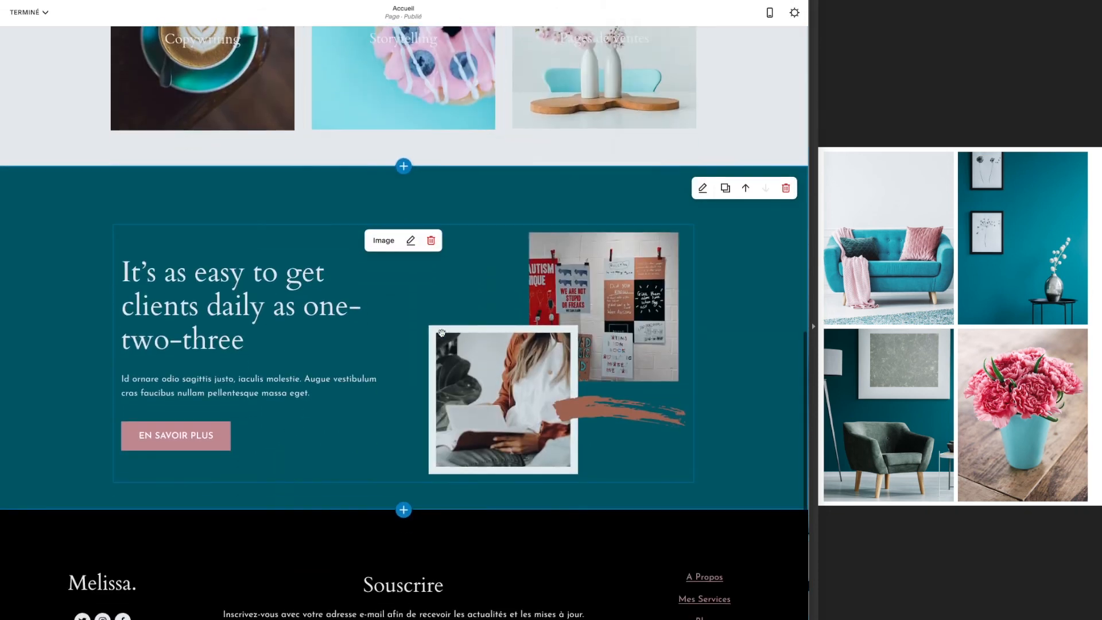
{"action": "scroll", "coordinate": [442, 333], "scroll_direction": "up", "scroll_amount": 20}
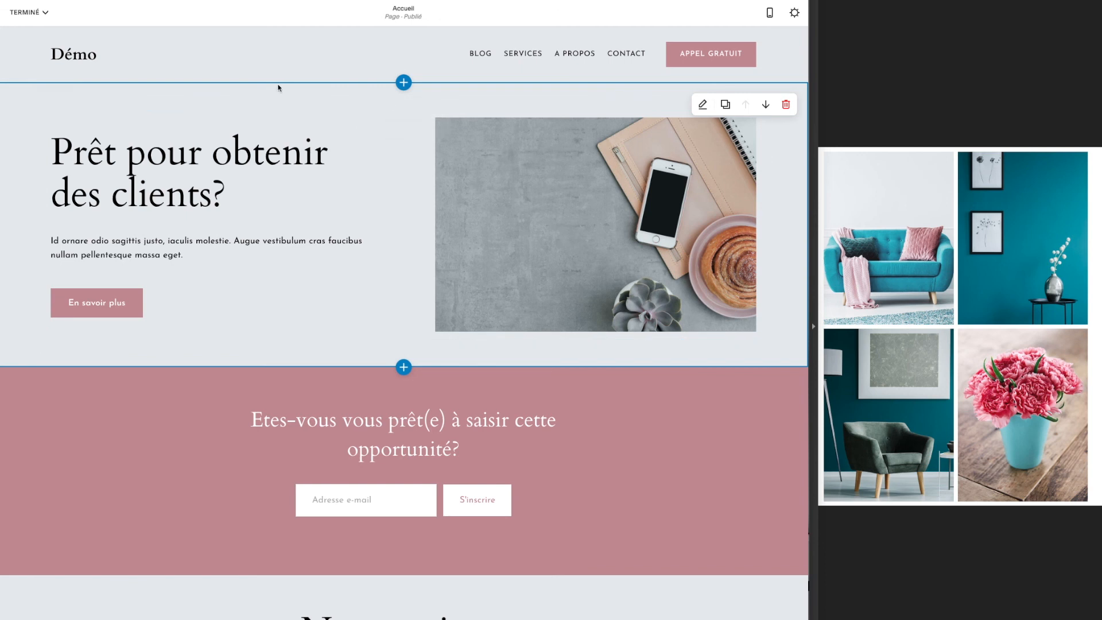
{"action": "left_click", "coordinate": [28, 12]}
{"action": "left_click", "coordinate": [32, 33]}
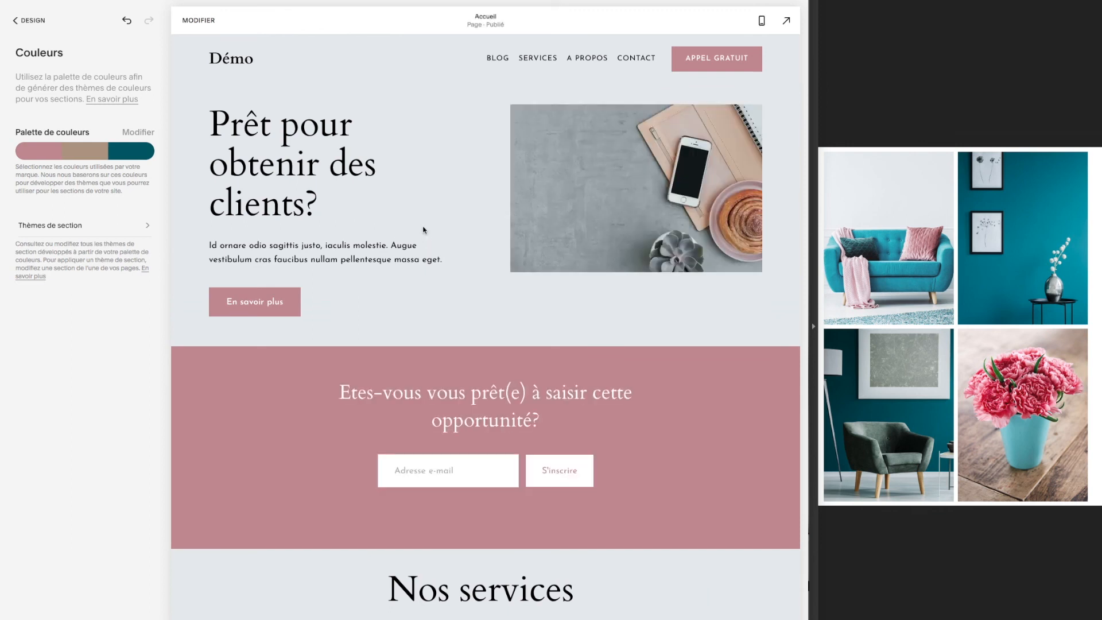
{"action": "left_click", "coordinate": [786, 21]}
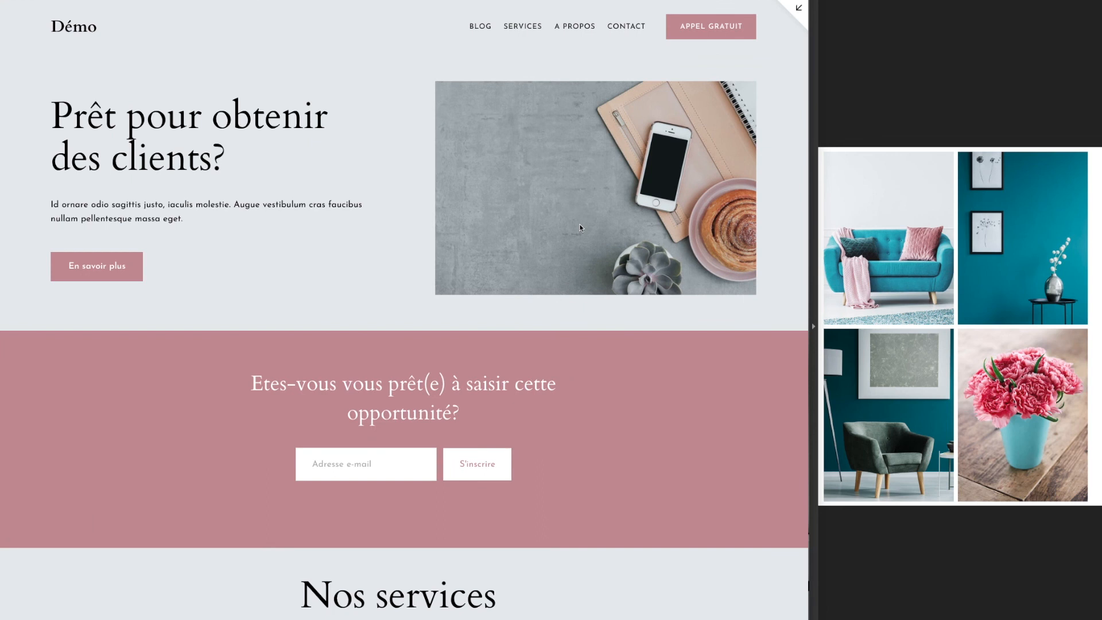